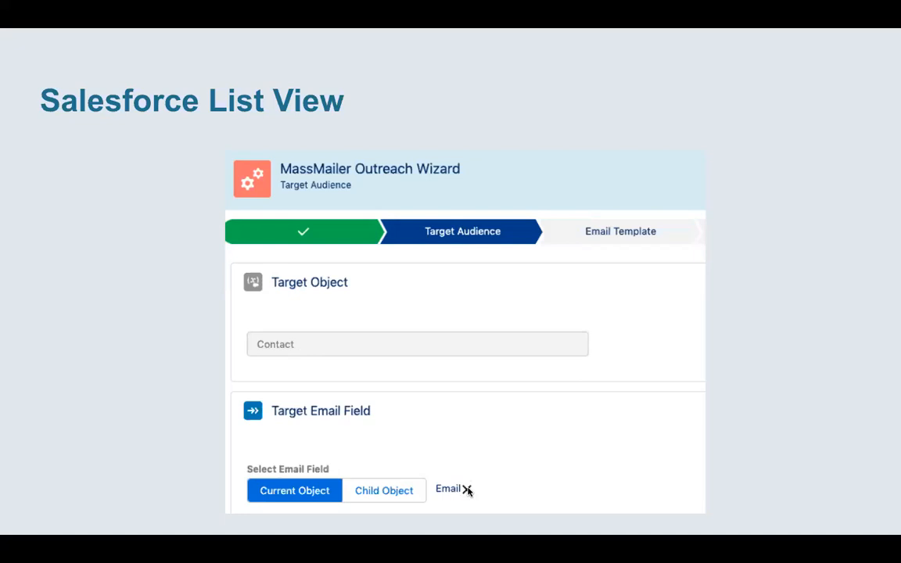
click(467, 490)
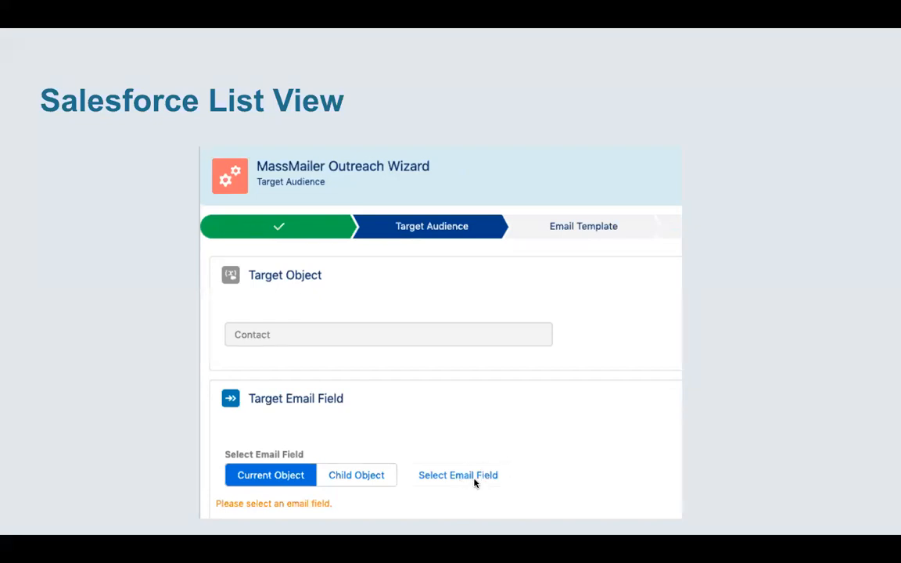
click(458, 475)
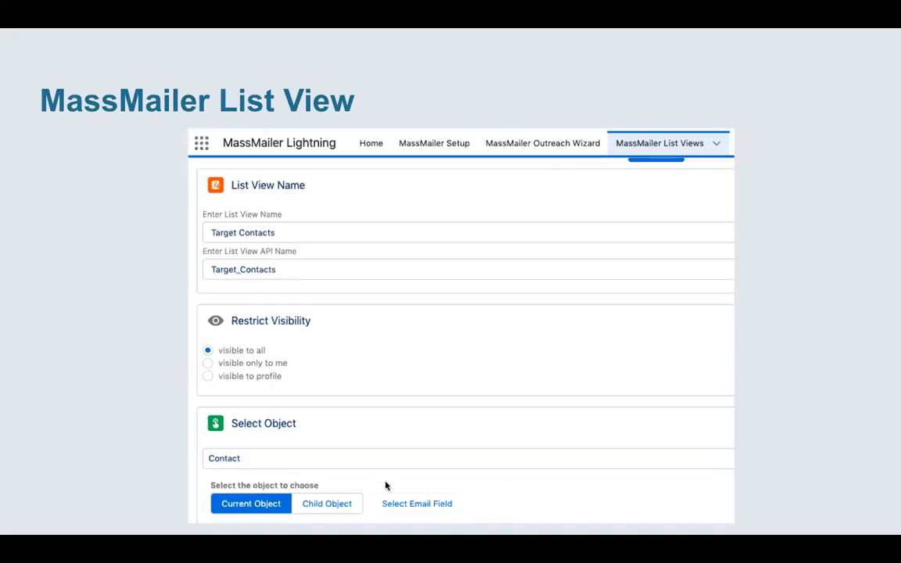
click(420, 509)
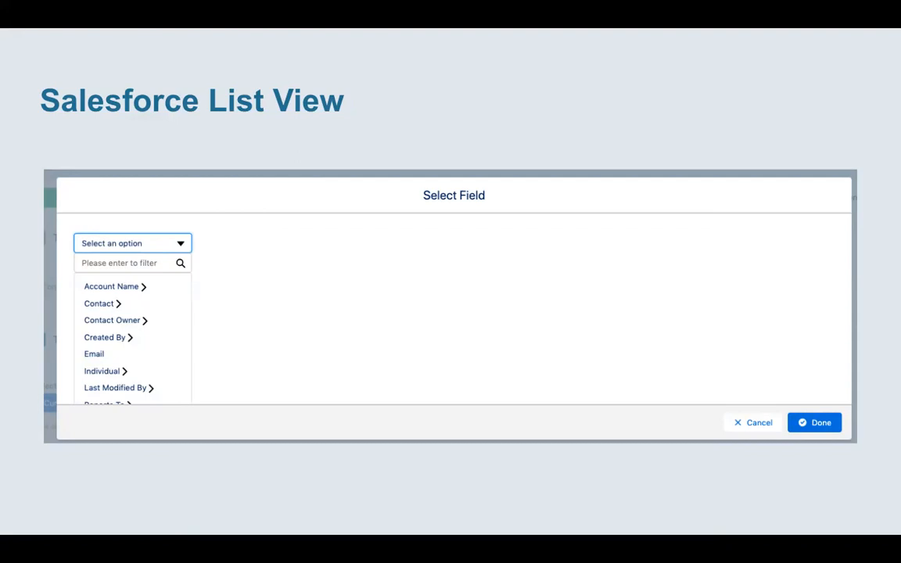
Leave the slideshow, switch to Salesforce and open the Sales app.
key(Escape)
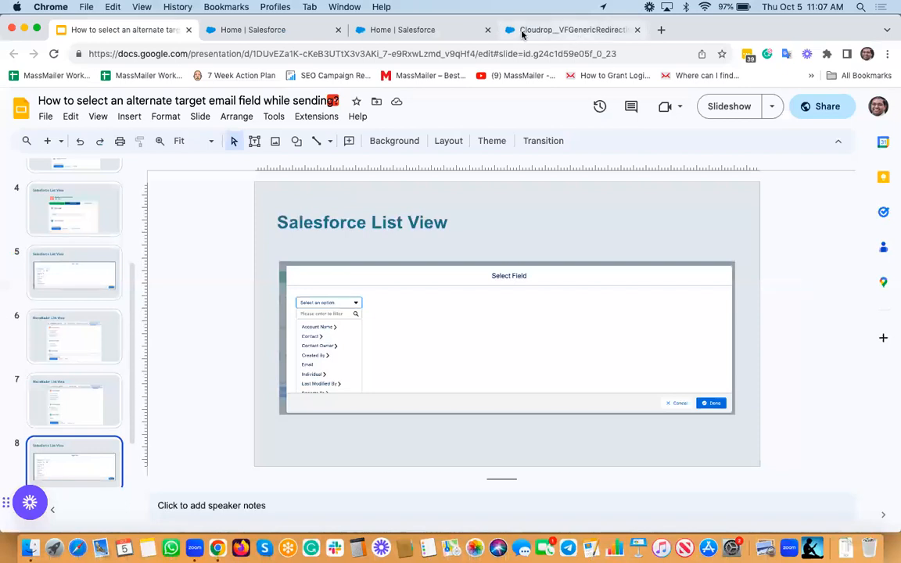
click(425, 29)
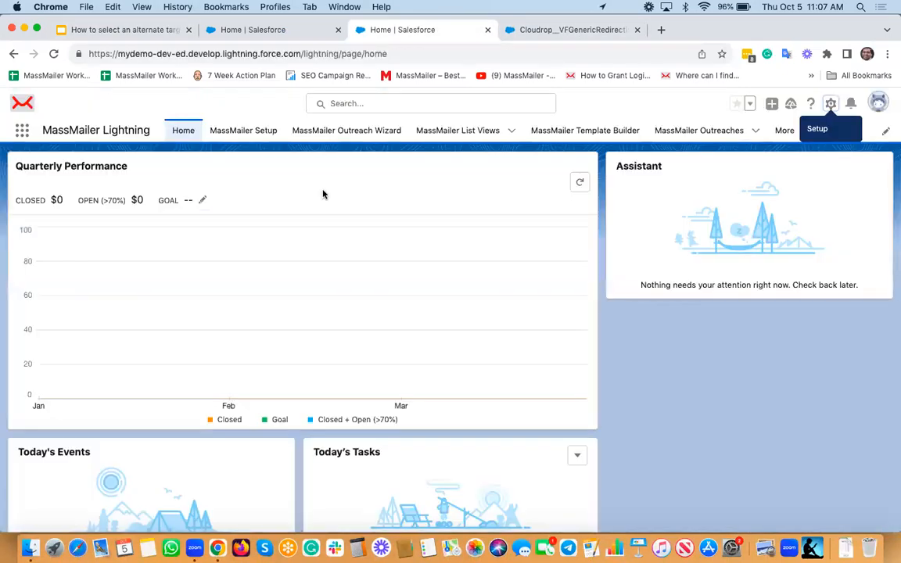
click(289, 36)
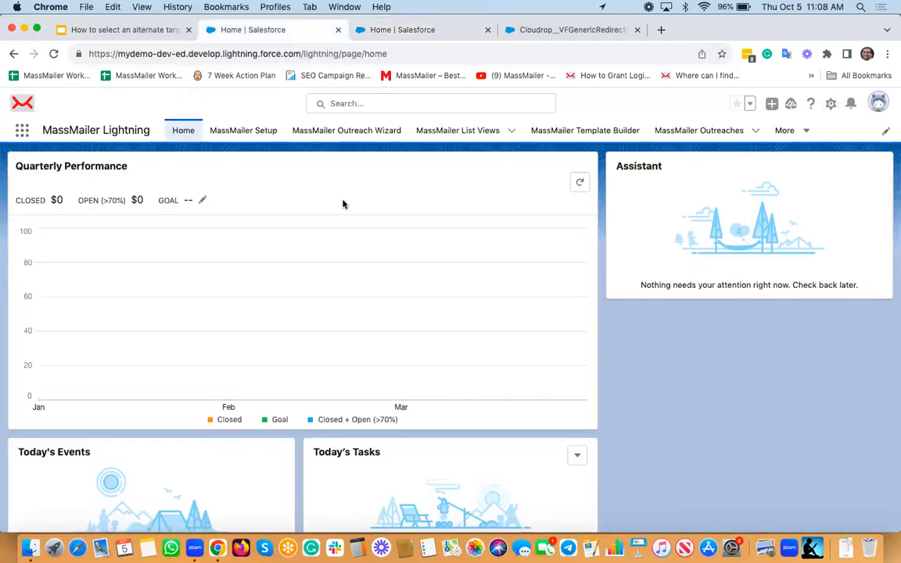
click(24, 129)
text(sales)
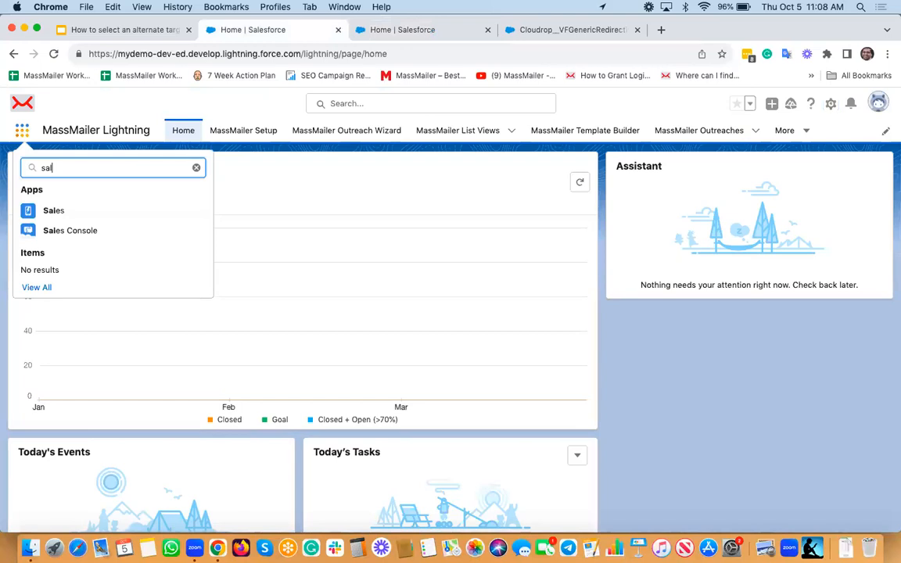
click(60, 212)
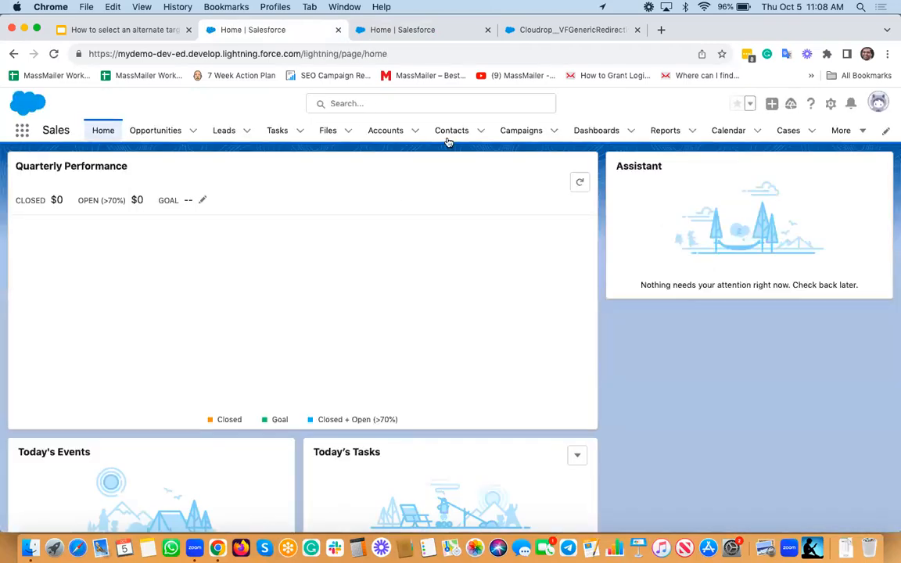
Open the contacts list view whose name ends in "MM Test".
click(454, 133)
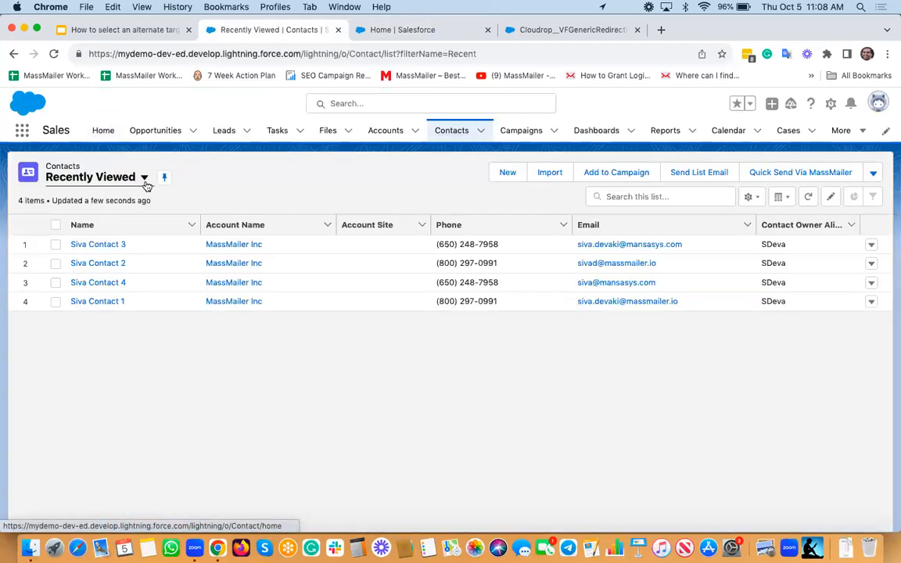
click(145, 180)
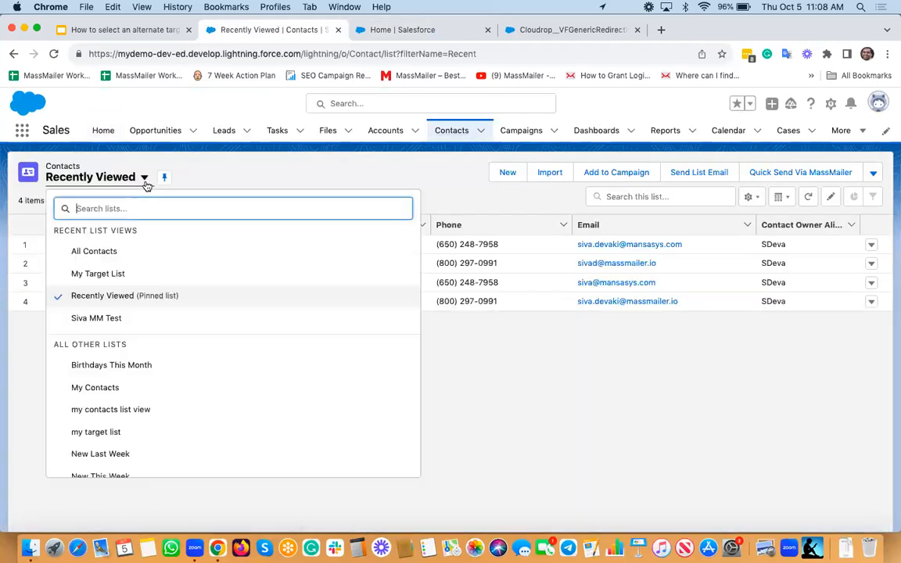
click(95, 318)
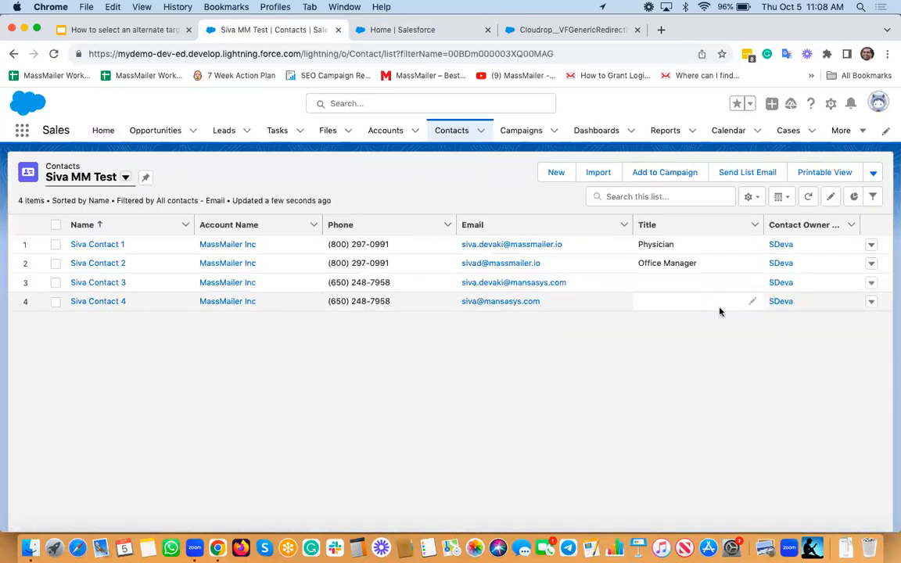
Start a Send Via MassMailer outreach from this contact list, keeping the default campaign name and Email channel, and advance to Target Audience.
click(874, 174)
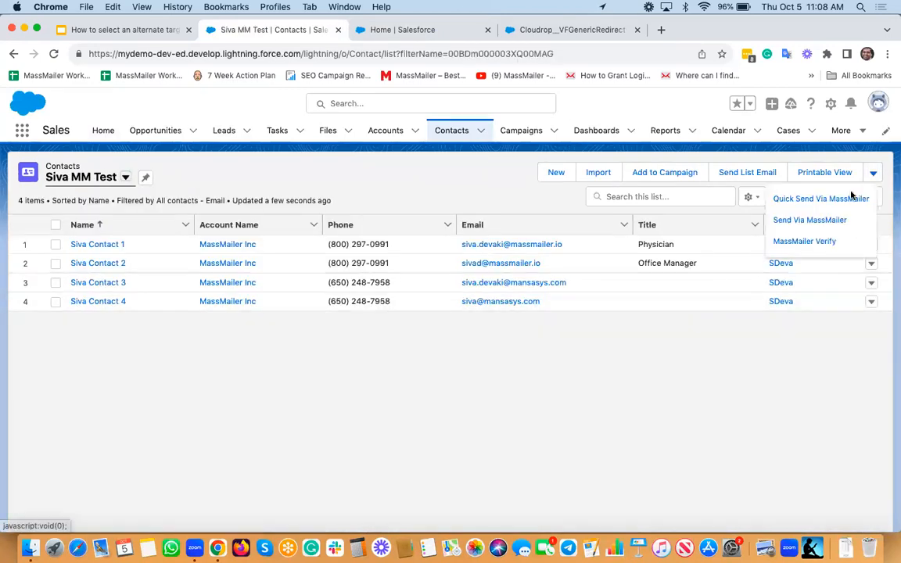
click(819, 222)
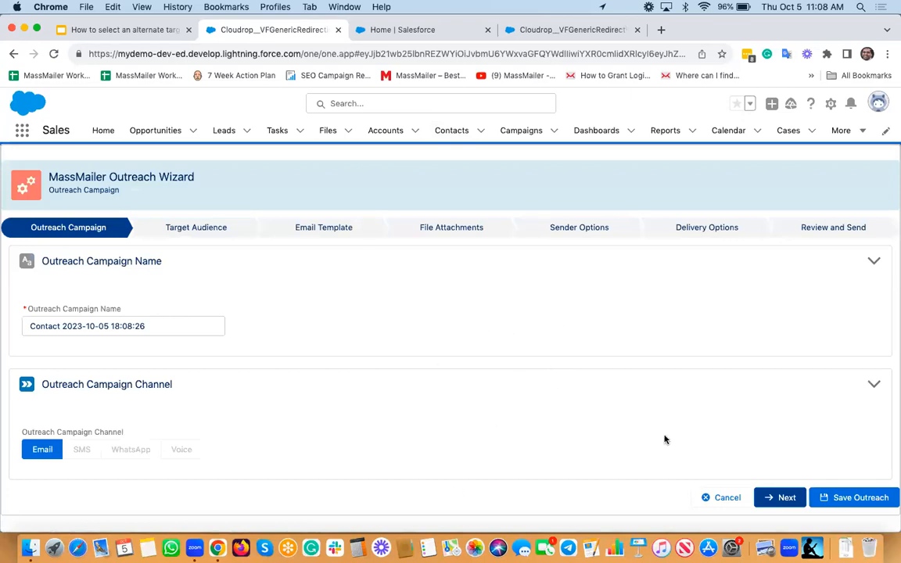
click(778, 498)
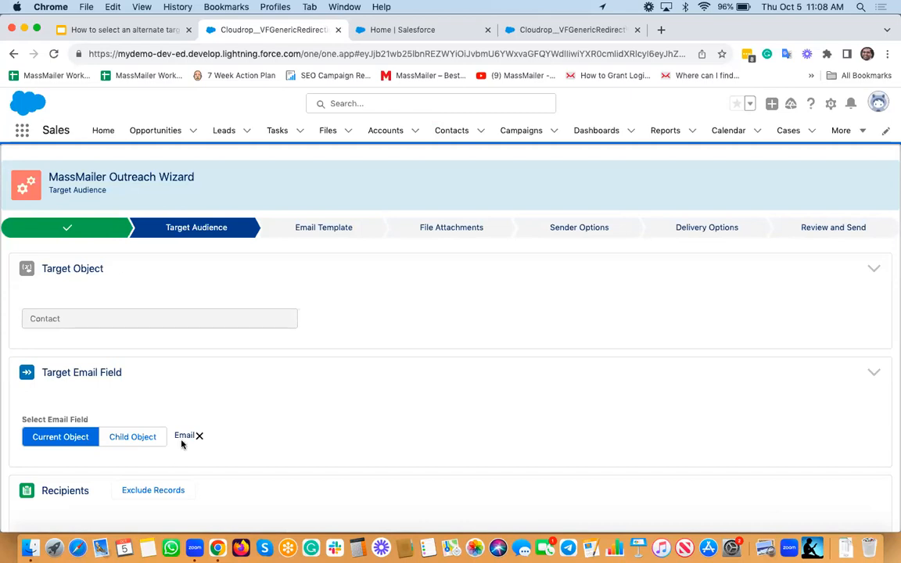
Examine the email field assigned to each object in the Email Settings of MassMailer Setup.
click(439, 30)
click(249, 133)
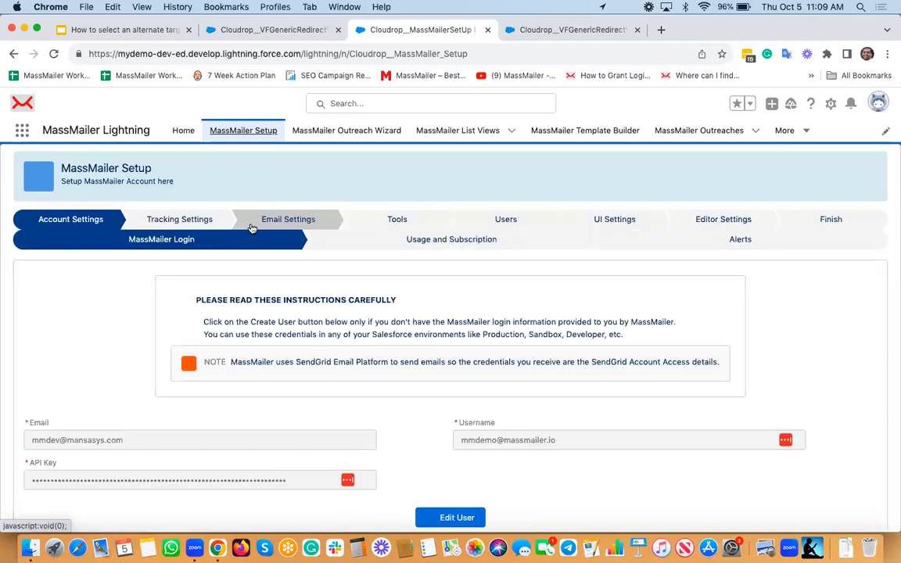
click(284, 220)
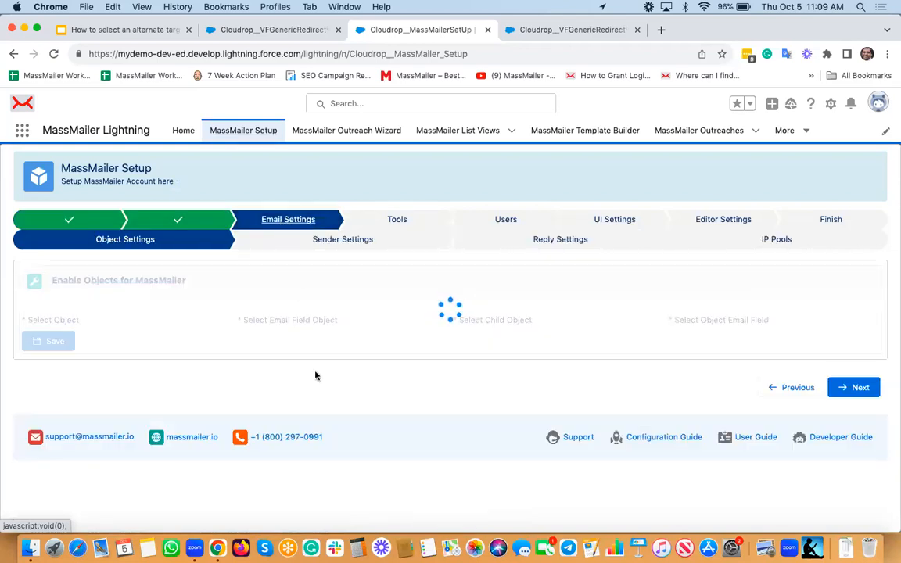
scroll(316, 374, down, 2)
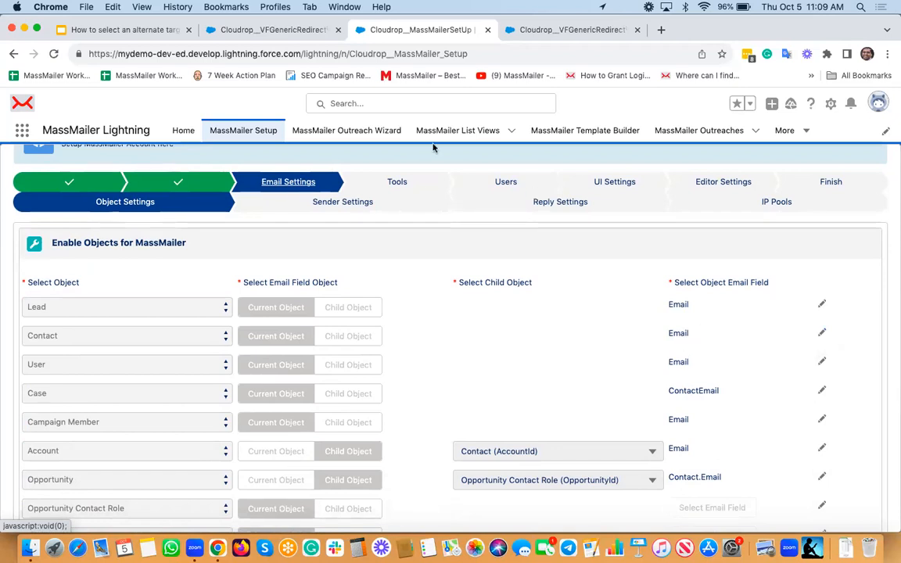
Replace the target email field in the contact outreach with Alternate Email.
click(296, 29)
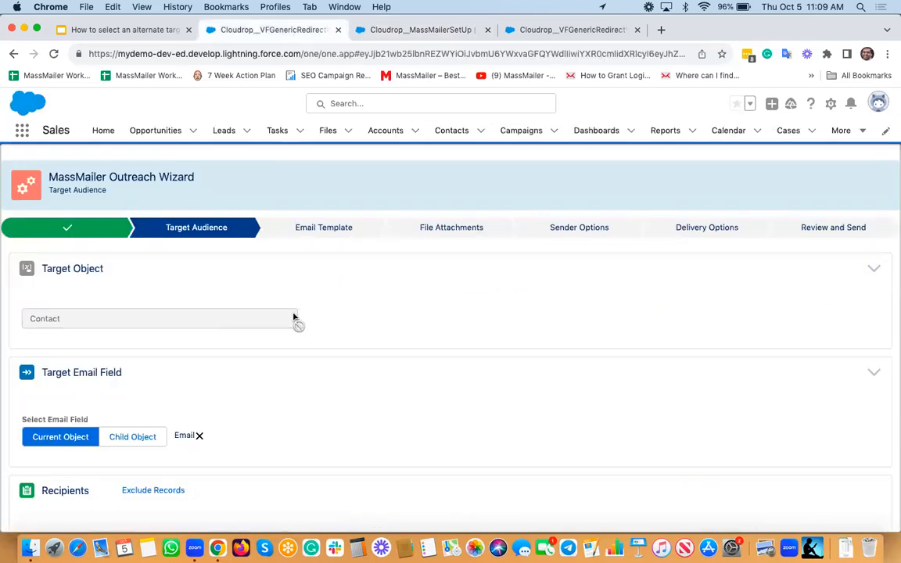
click(198, 436)
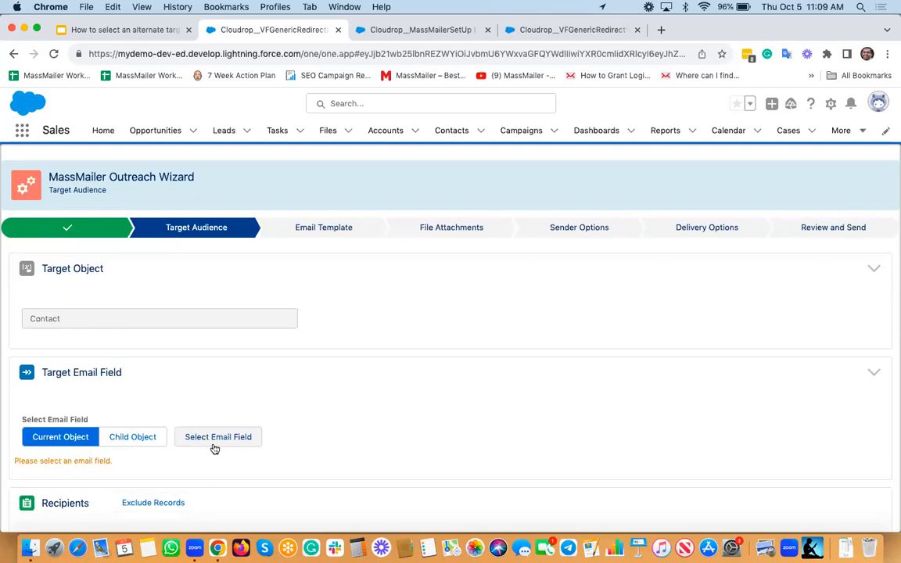
click(225, 440)
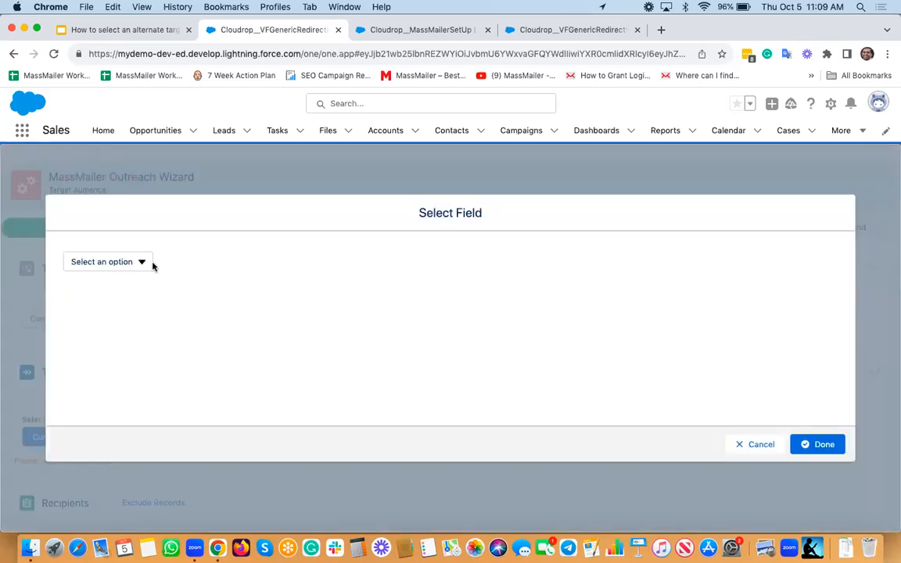
click(143, 262)
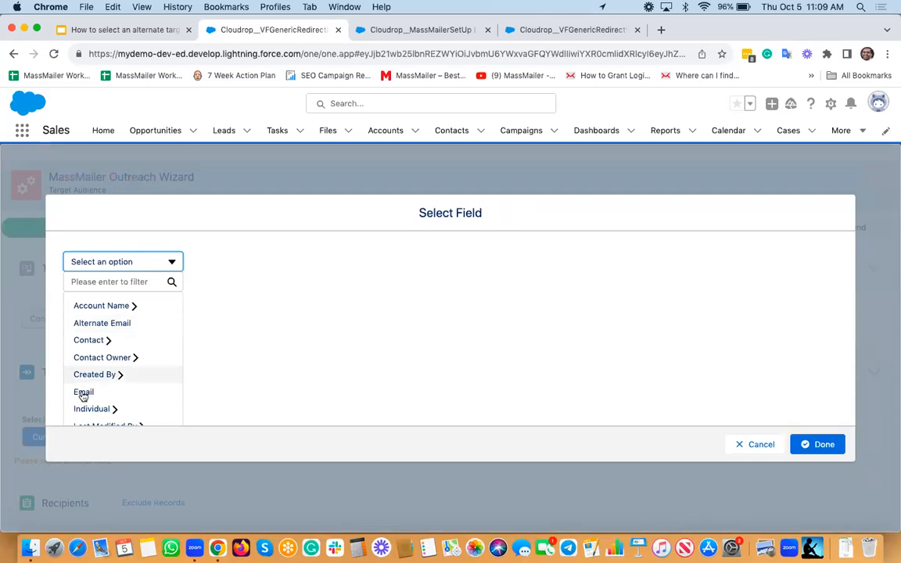
click(113, 329)
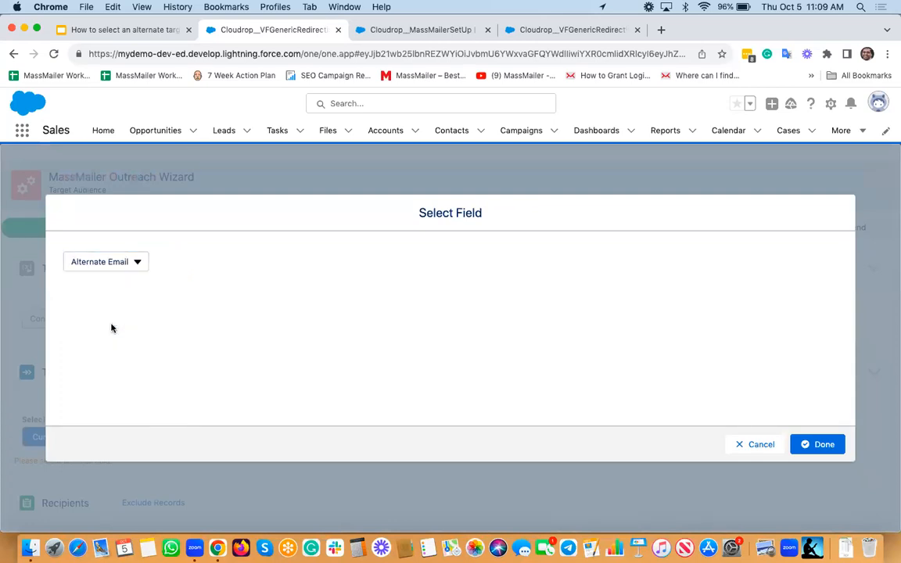
click(815, 446)
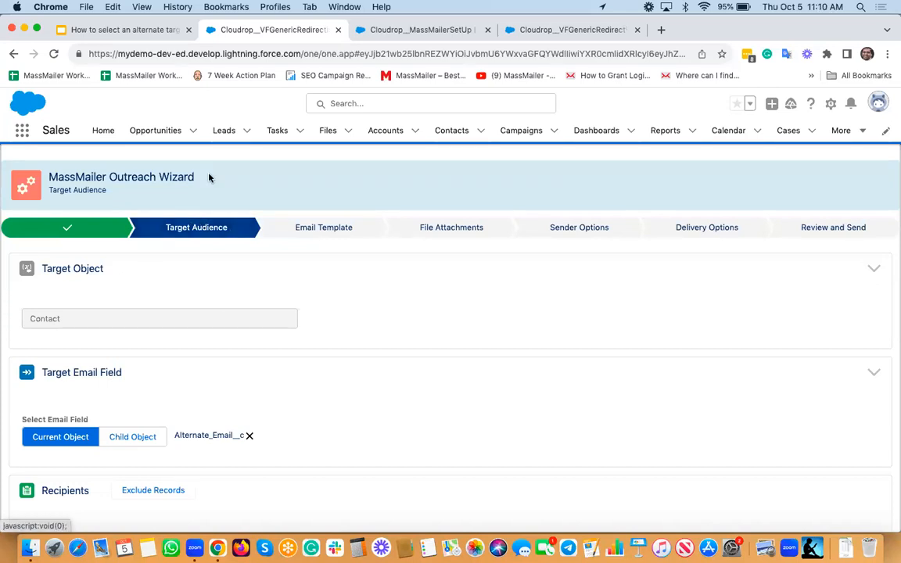
Create a new MassMailer list view named "My contact list view" in MassMailer Lightning, keeping the API name My_contact_list_view.
click(542, 31)
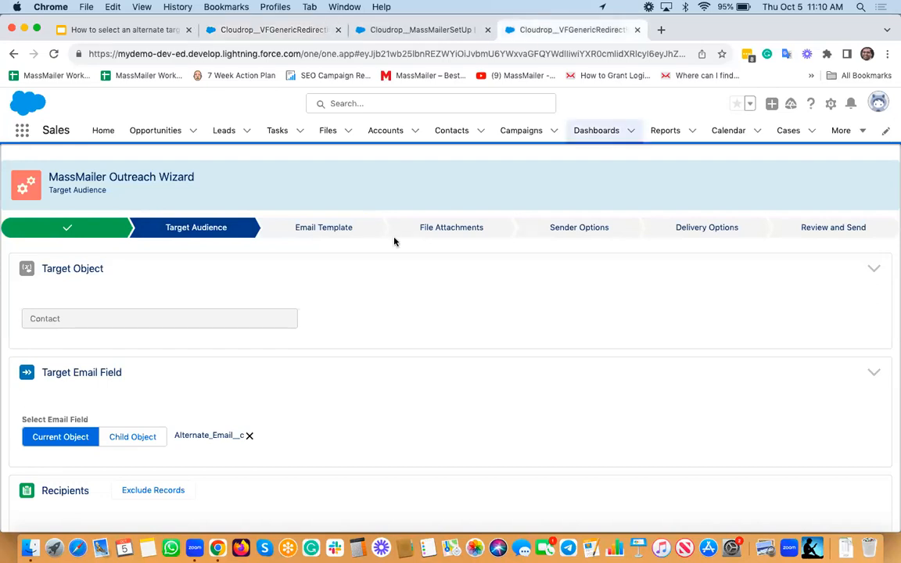
click(449, 31)
click(463, 133)
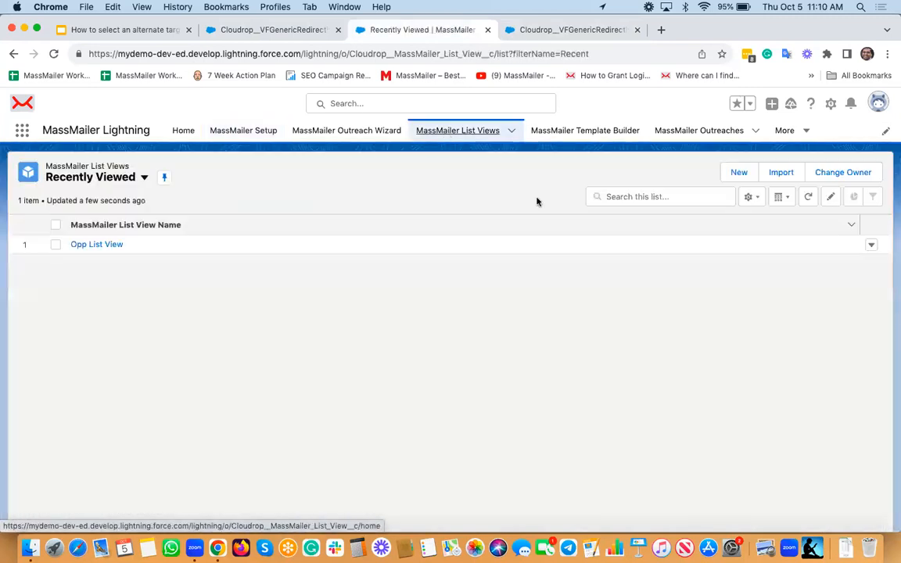
click(737, 173)
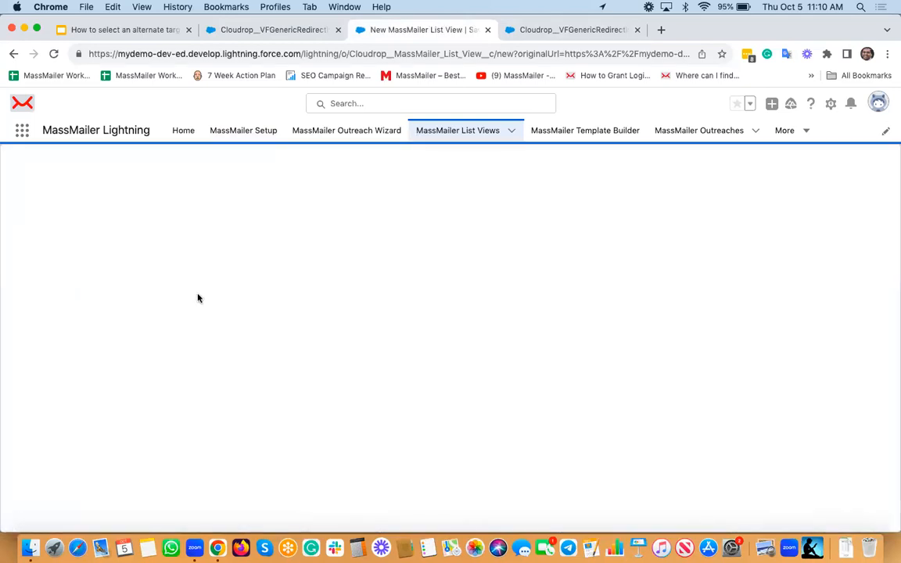
click(194, 315)
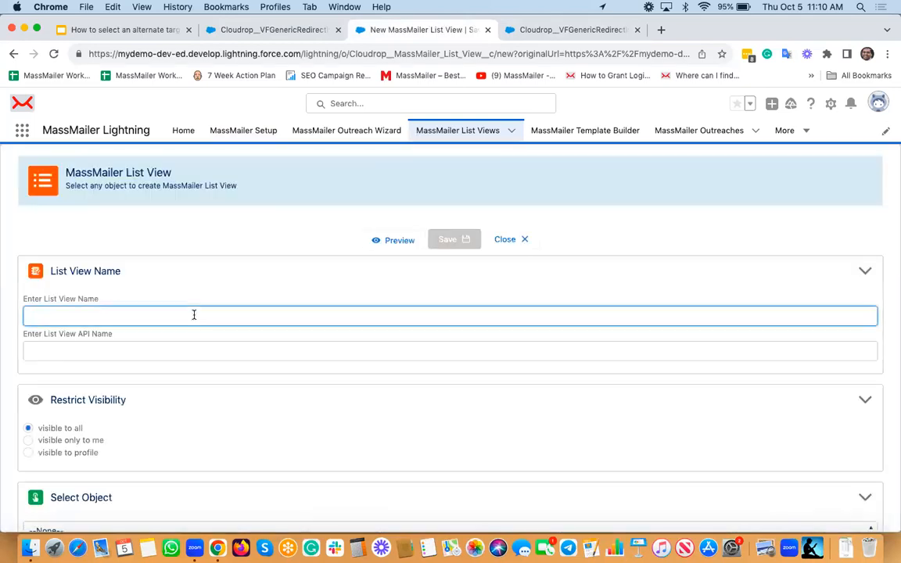
text(My contact list view)
key(Tab)
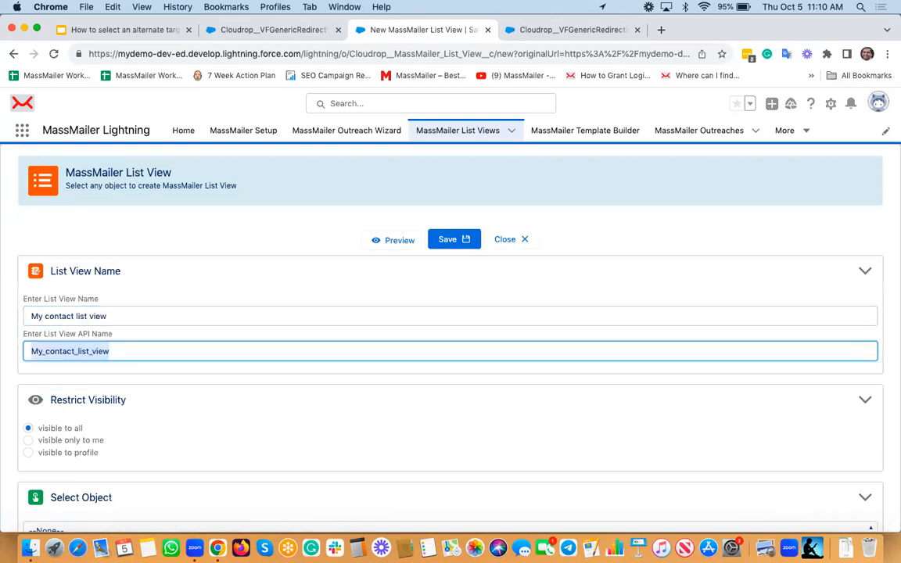
Set Contact as the object of the new MassMailer list view.
scroll(450, 313, down, 1)
scroll(169, 453, down, 3)
click(152, 430)
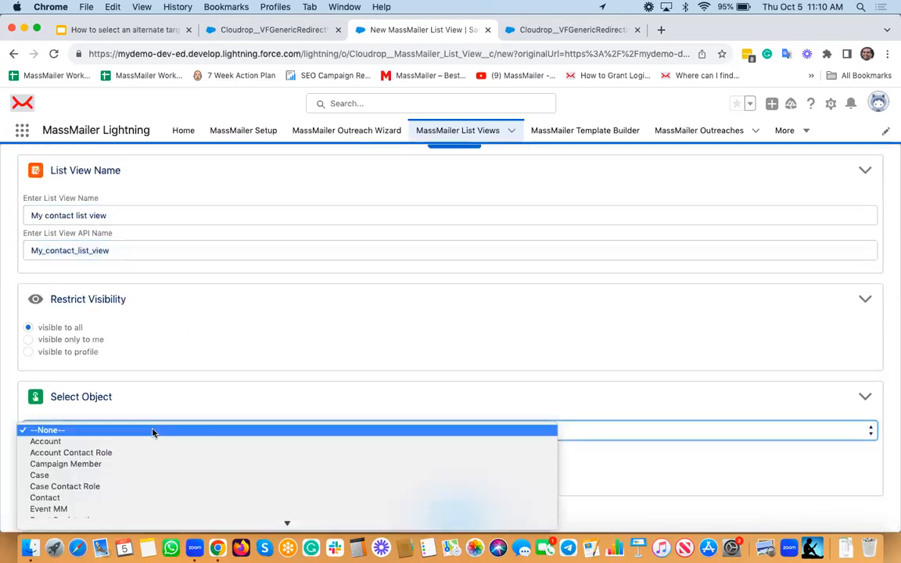
click(90, 498)
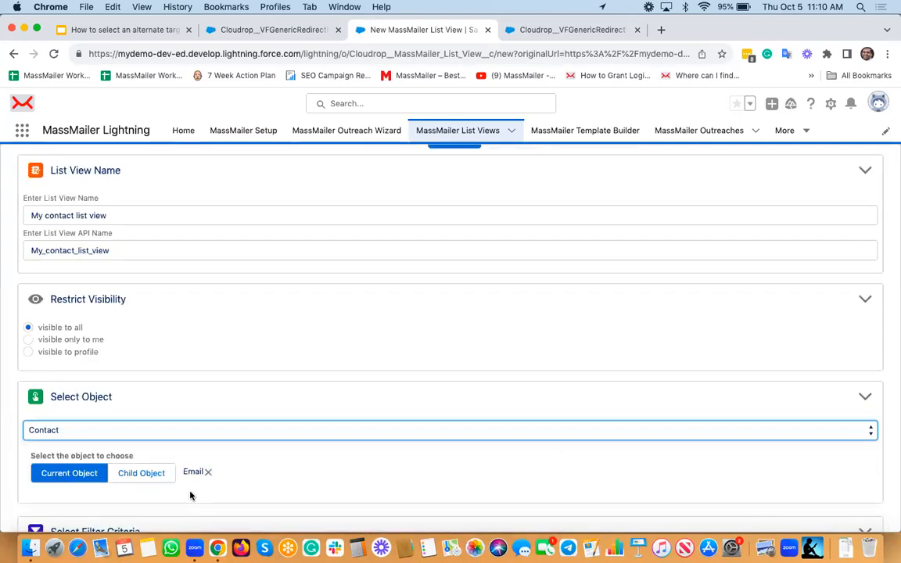
Replace the default Email field of the Contact list view with Alternate Email from the current object.
scroll(196, 474, down, 2)
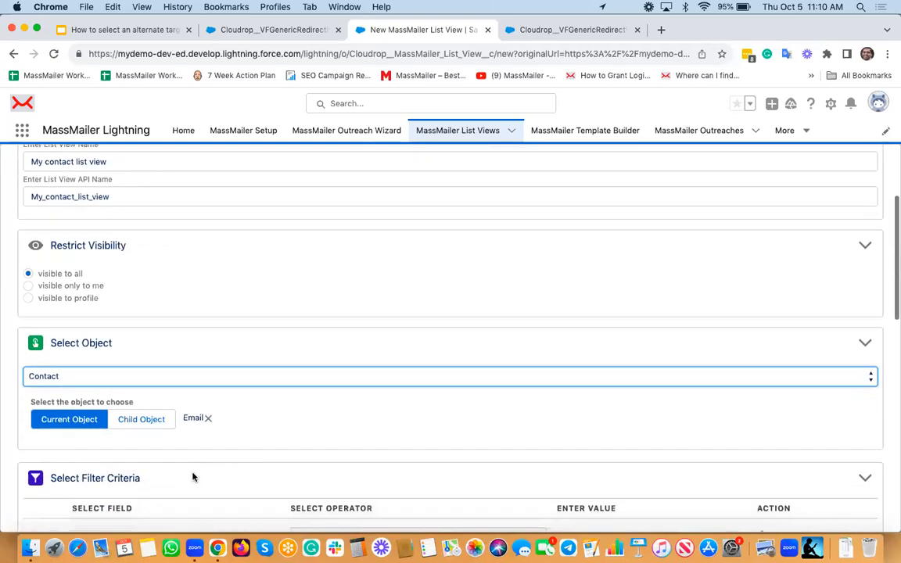
click(205, 421)
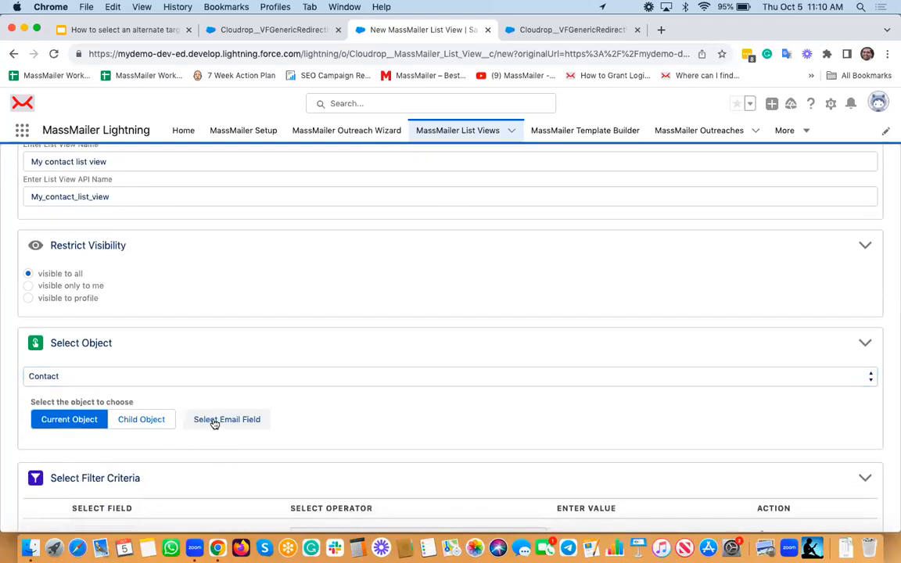
click(227, 420)
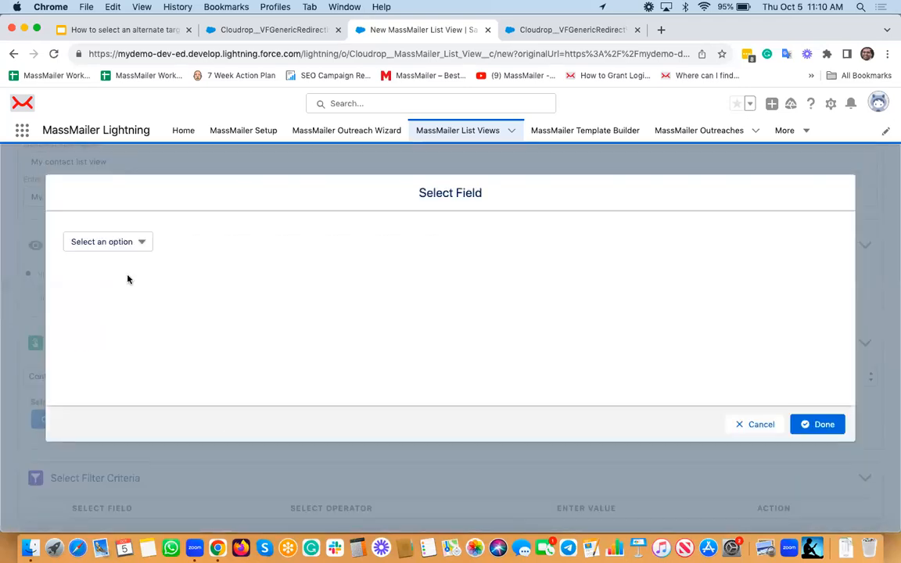
click(122, 242)
click(106, 302)
click(816, 425)
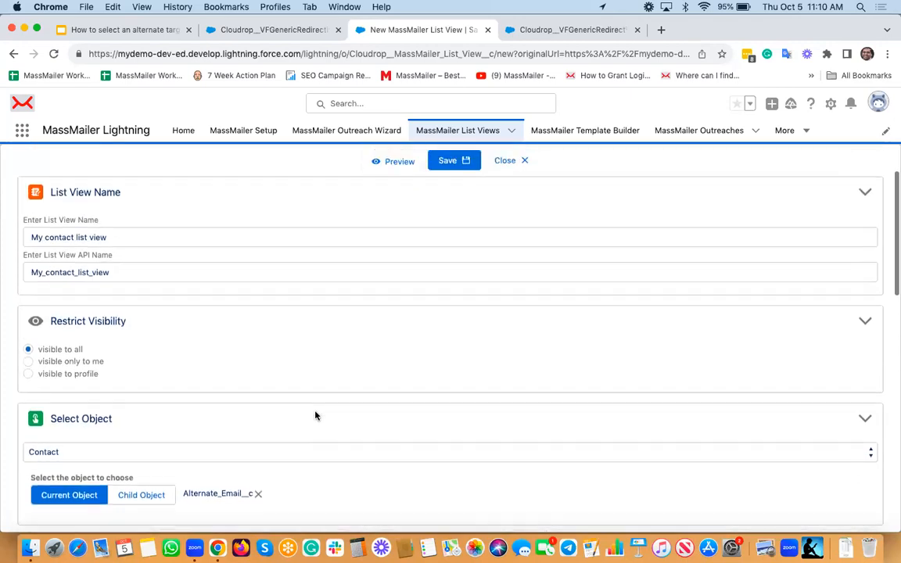
scroll(316, 415, down, 3)
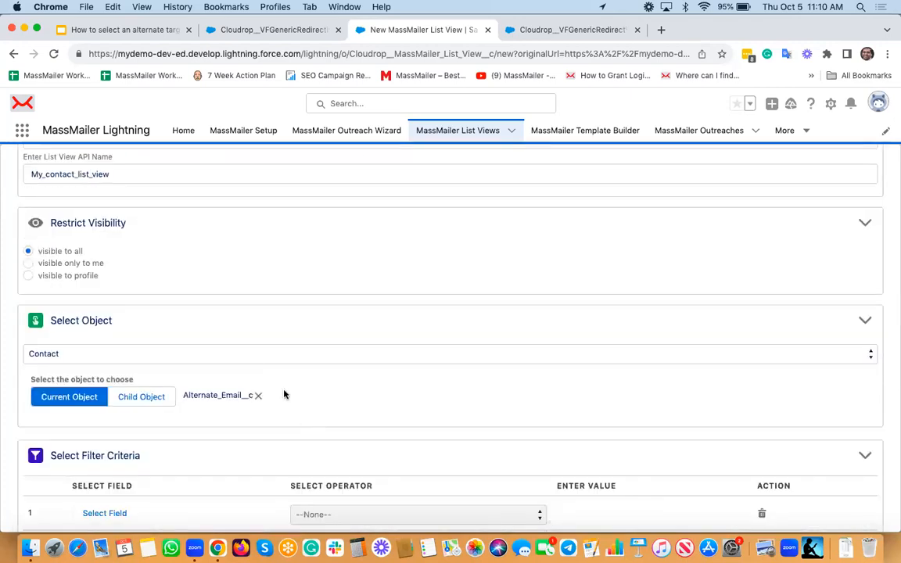
Choose Email as the field of the first filter criterion in the list view.
scroll(283, 395, down, 4)
click(119, 361)
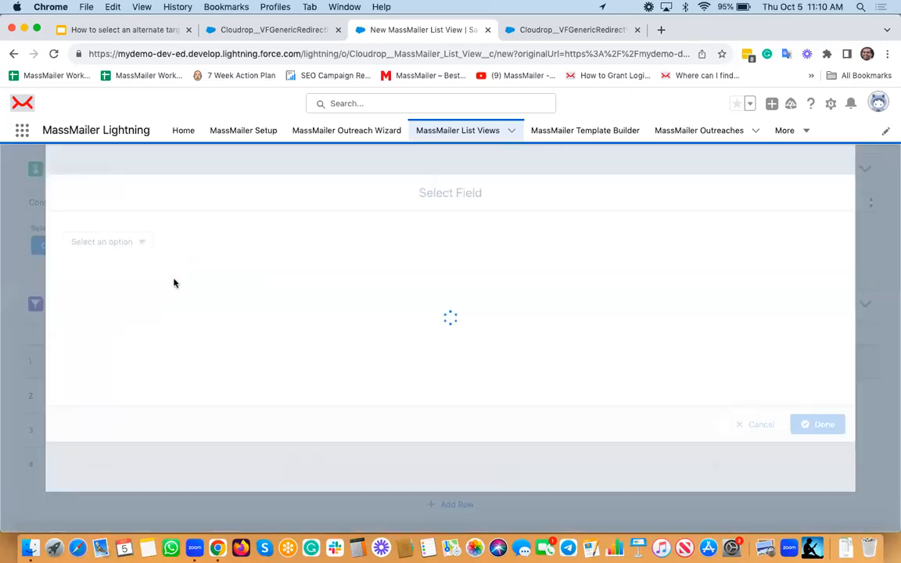
click(137, 249)
click(124, 261)
text(email)
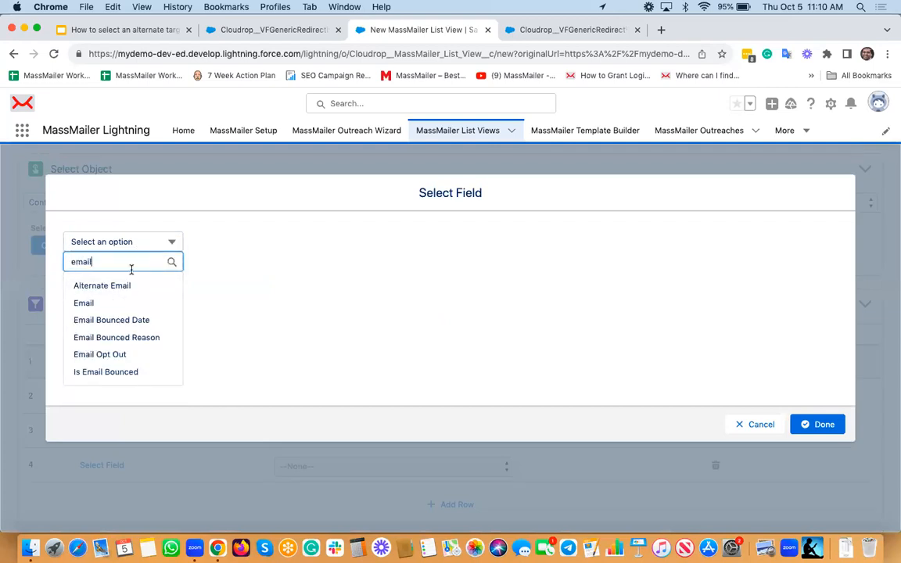
click(94, 302)
click(818, 424)
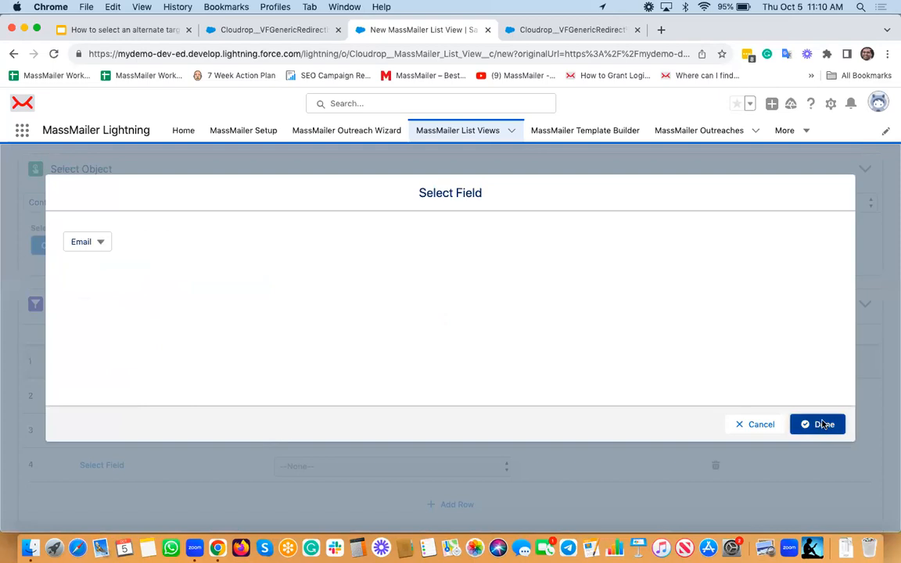
Set the Email filter's operator to Contains and enter the person's first name as its value.
click(381, 363)
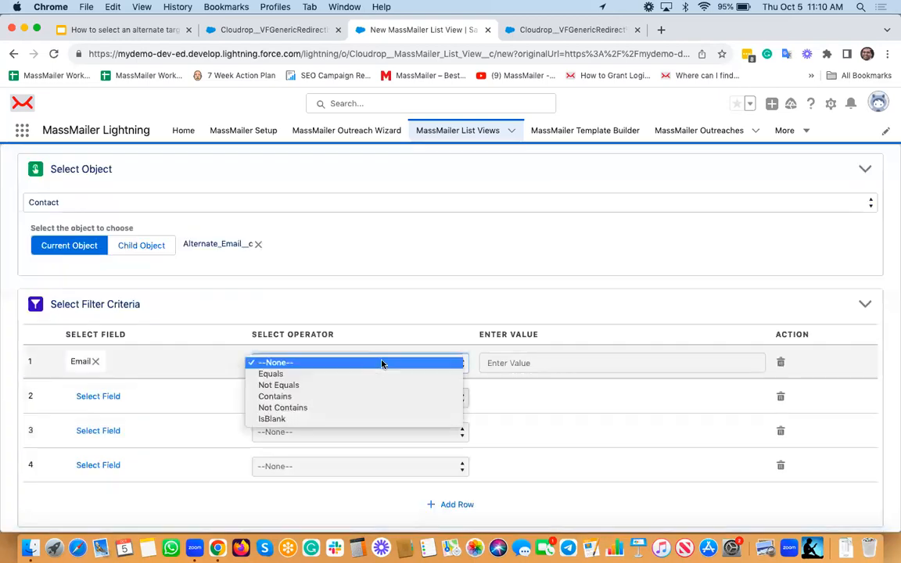
click(359, 398)
click(522, 363)
text(s)
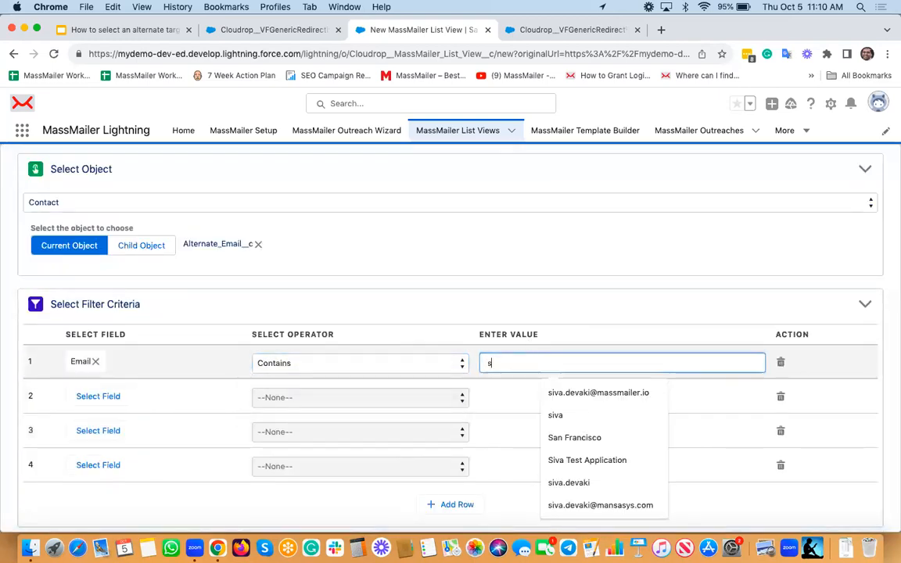
text(iva)
click(539, 246)
Preview the filtered records of the list view, close the preview and save the list view.
scroll(539, 246, up, 5)
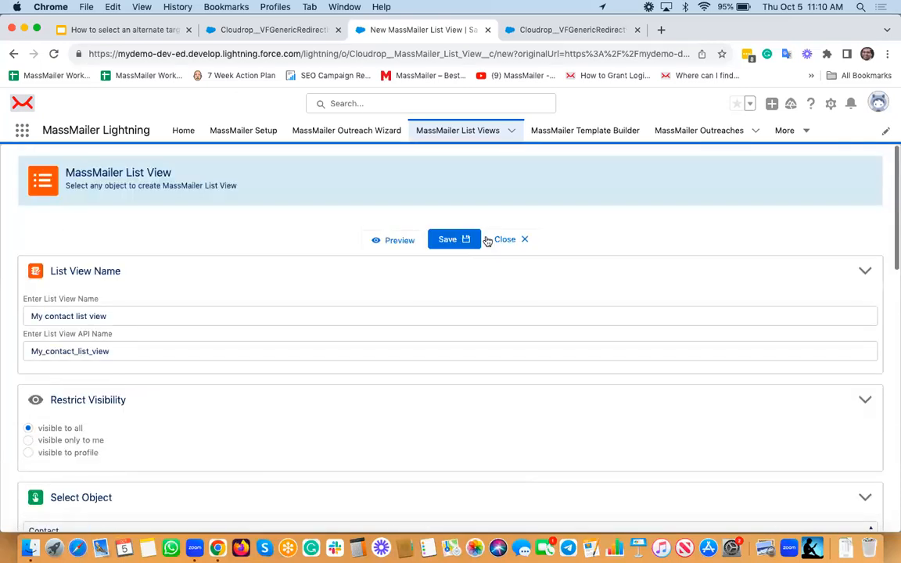
click(395, 242)
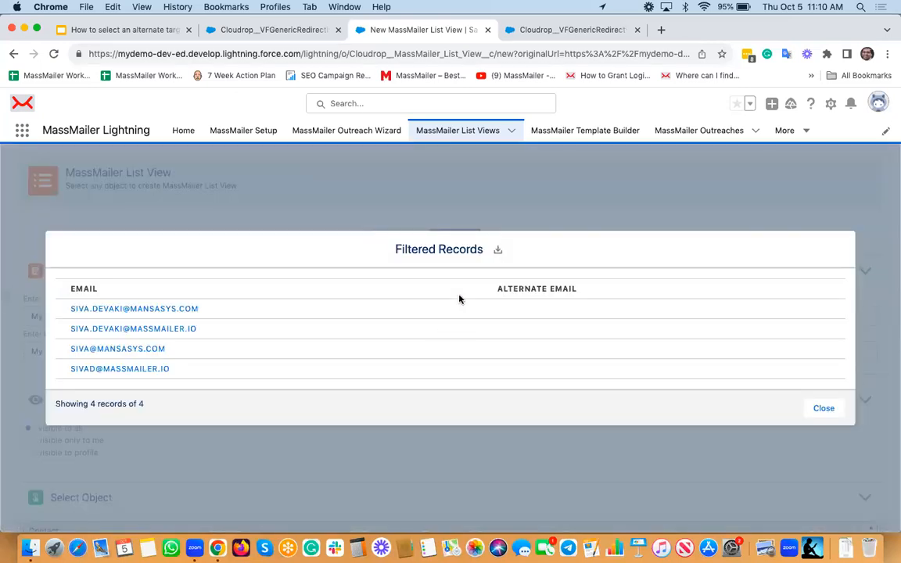
click(826, 408)
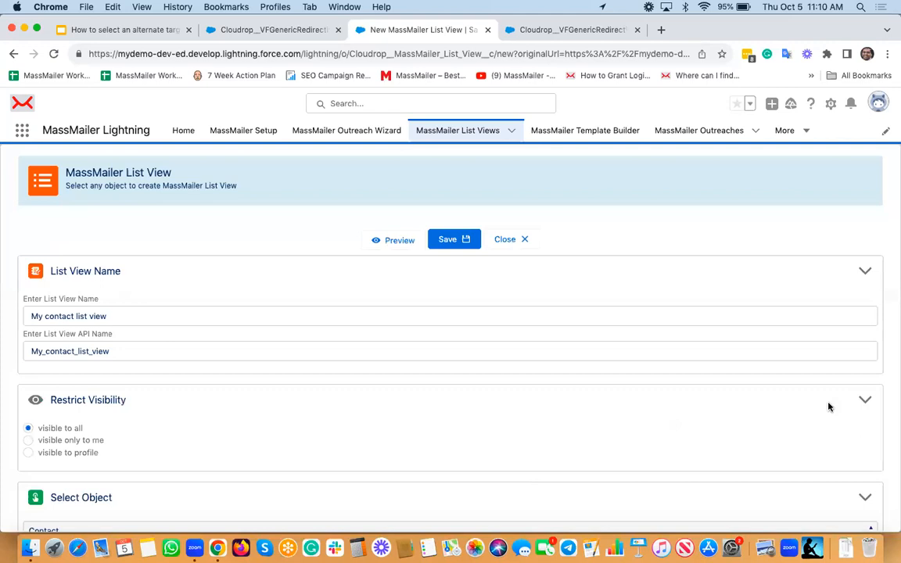
click(461, 239)
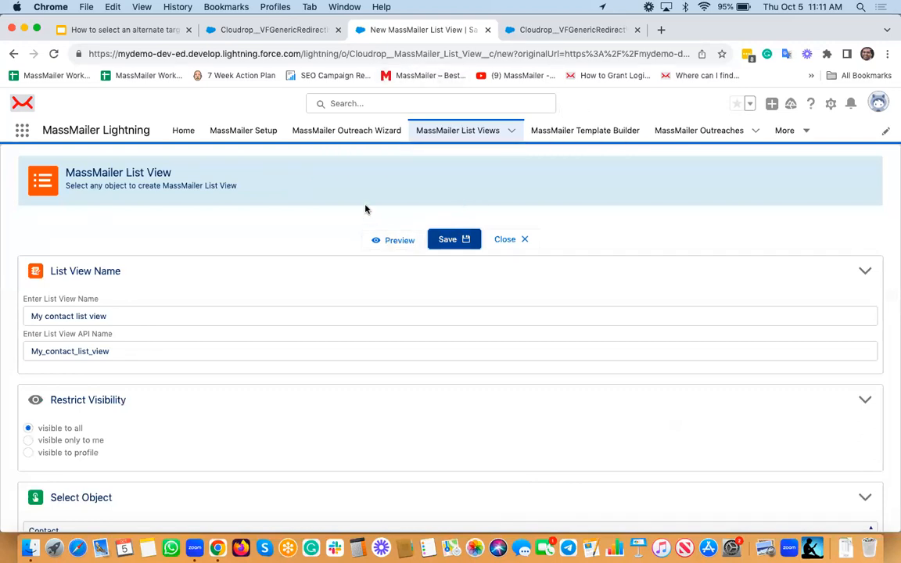
Start a new email outreach in the MassMailer Outreach Wizard with the default campaign name and continue to Target Audience.
scroll(216, 278, down, 2)
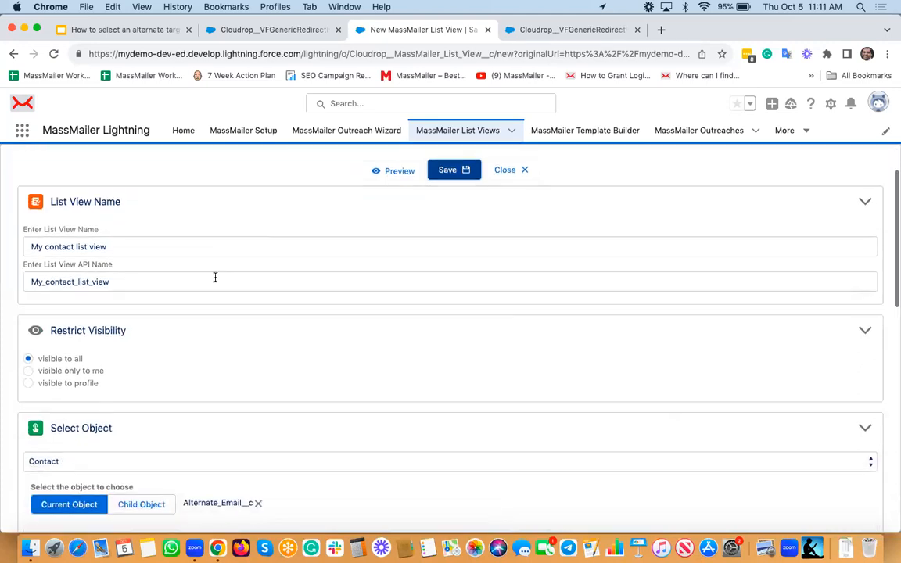
scroll(215, 278, down, 3)
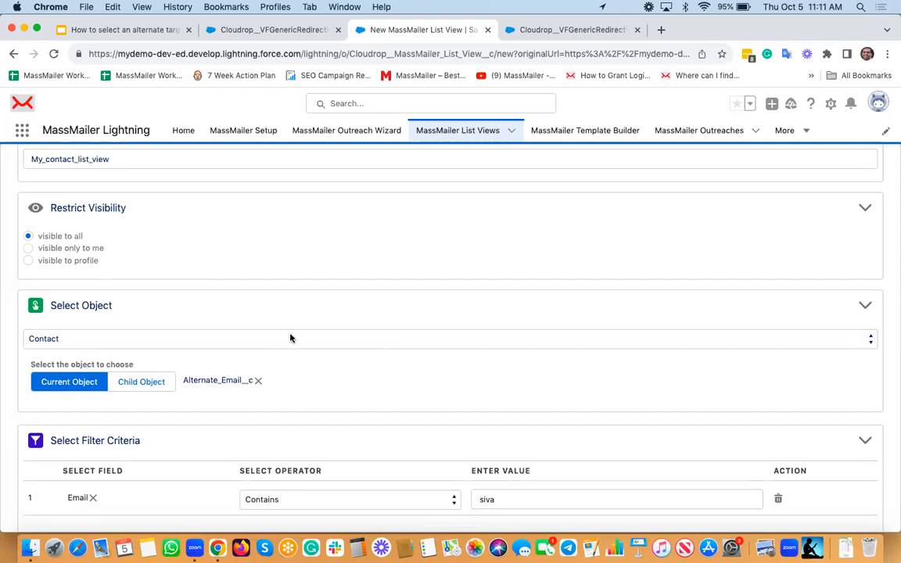
scroll(289, 336, up, 5)
click(351, 138)
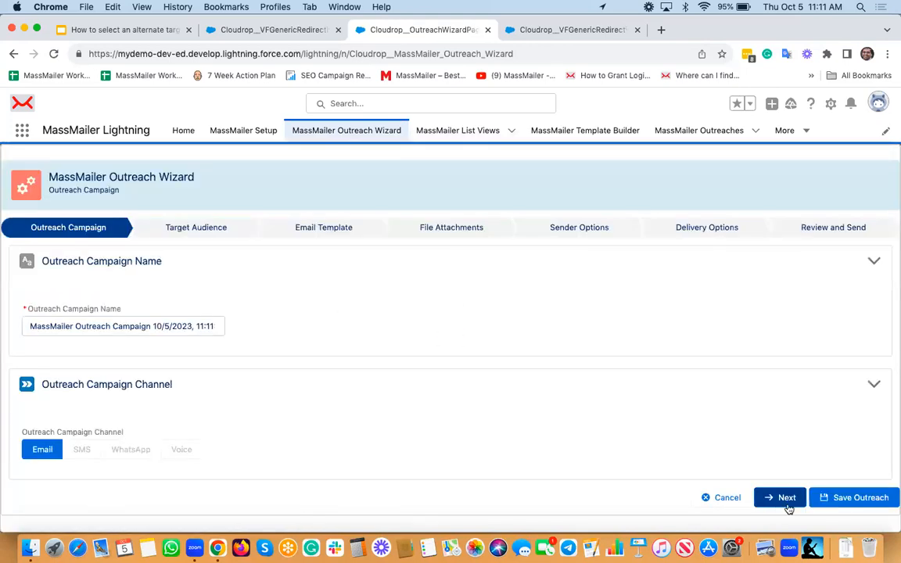
click(785, 501)
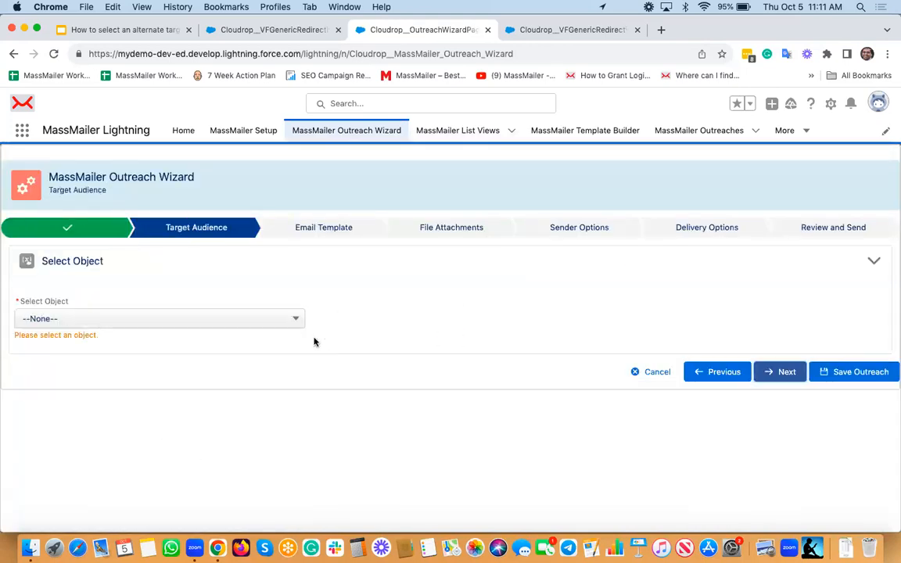
Set the target audience to the Contact object and its MassMailer list view "My contact list view".
click(153, 324)
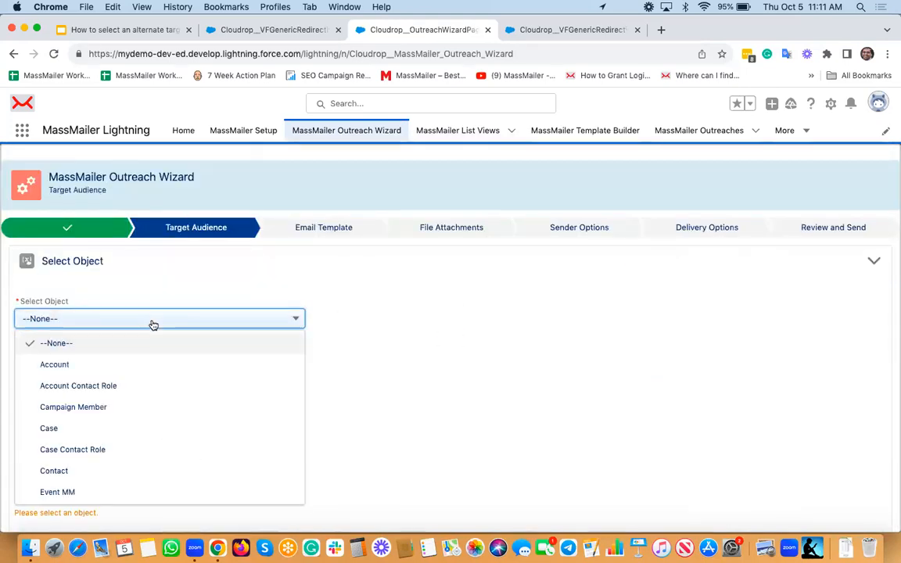
click(55, 471)
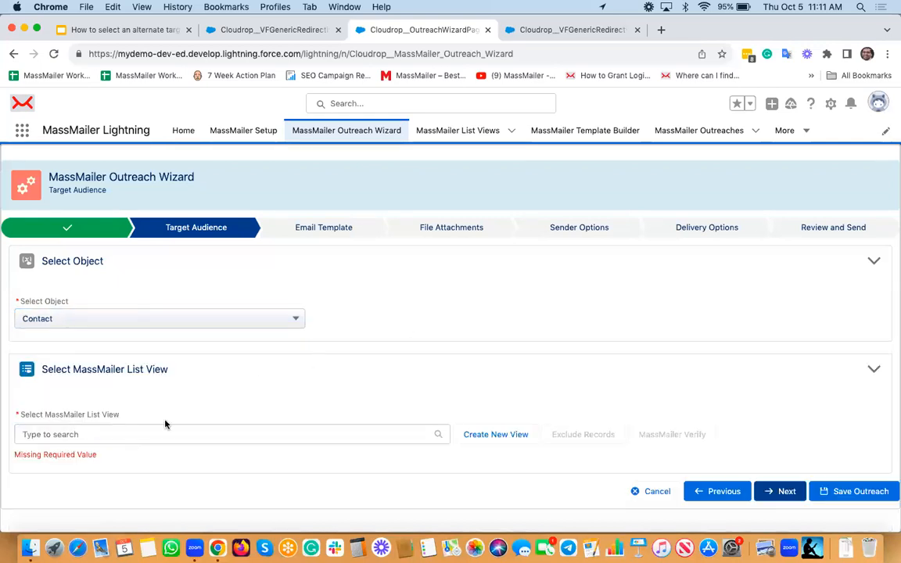
click(147, 435)
click(113, 466)
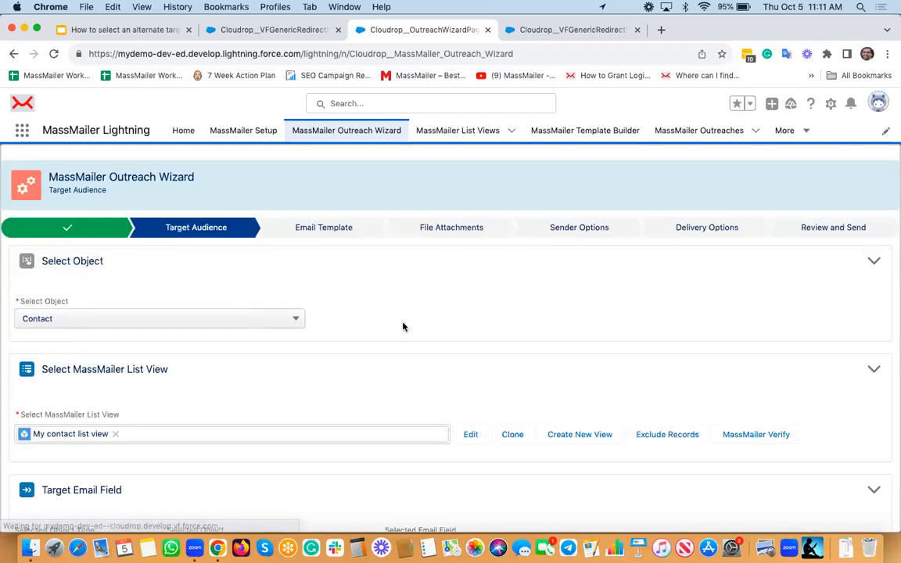
Check which email field the outreach's Target Email Field section takes from the chosen list view.
scroll(408, 307, down, 3)
scroll(408, 307, down, 2)
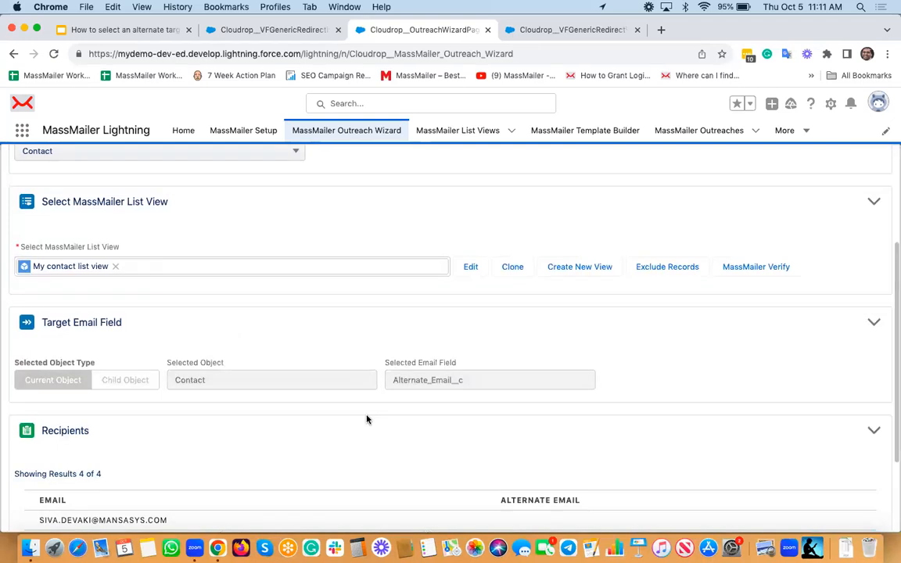
drag(471, 384, 393, 383)
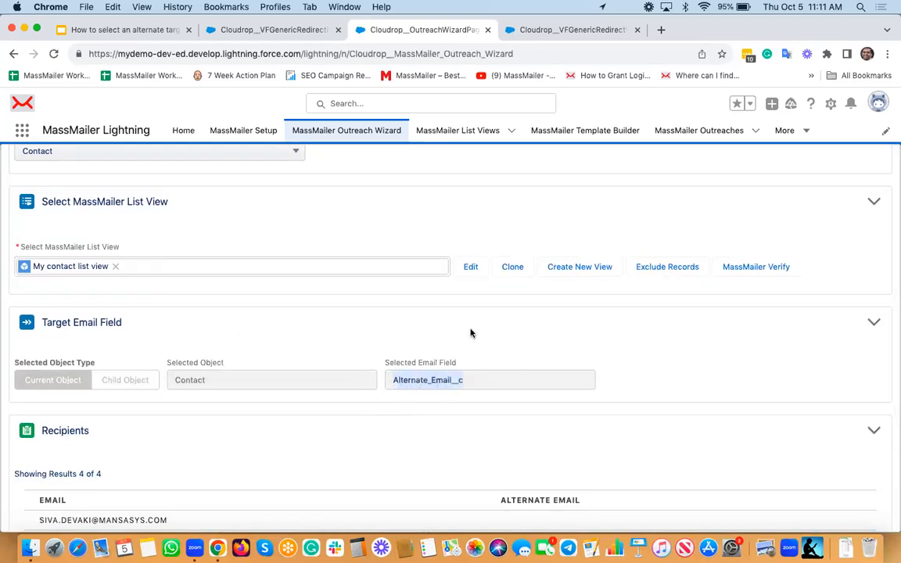
click(442, 356)
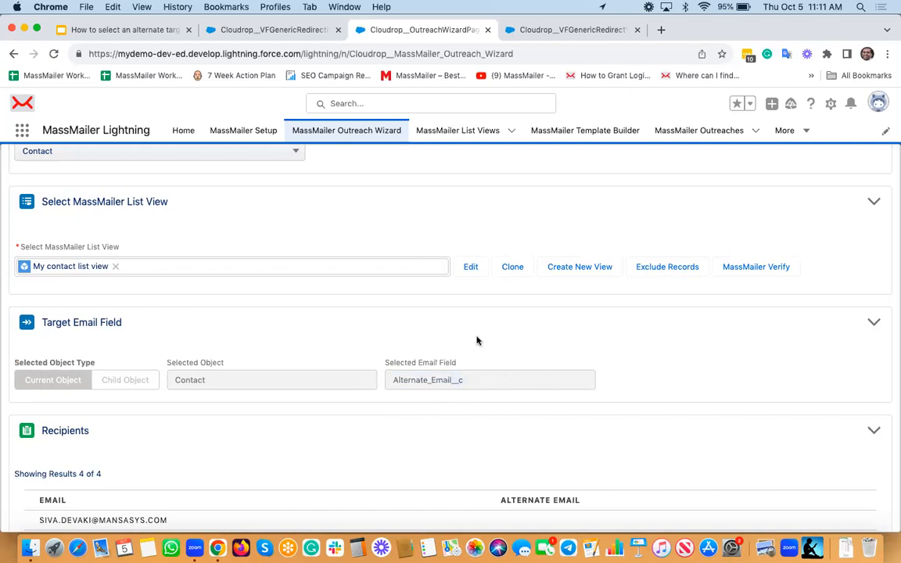
drag(476, 387, 391, 383)
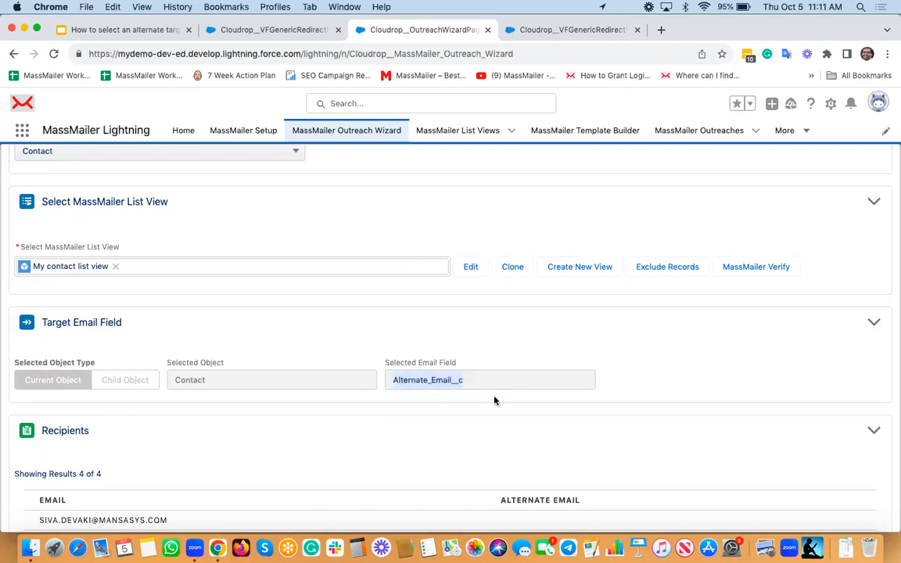
click(467, 392)
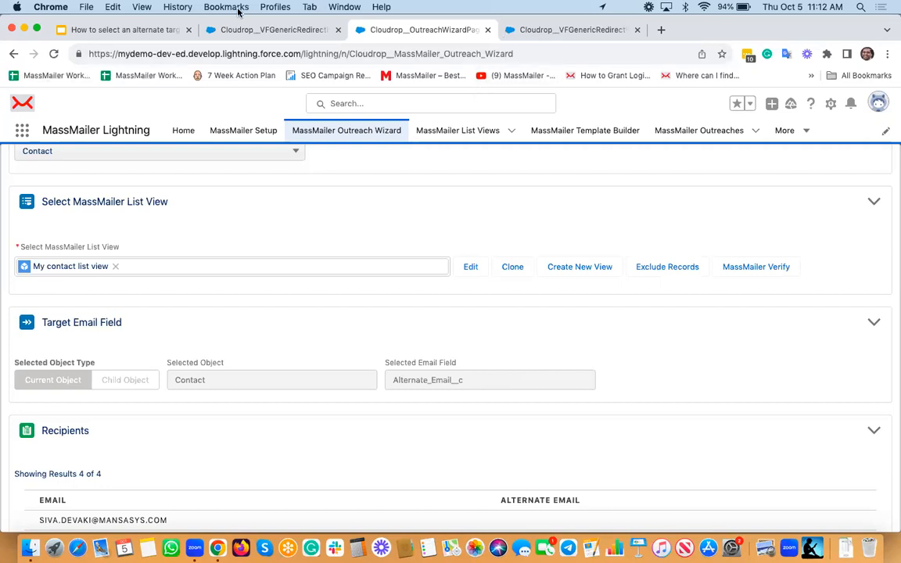
Switch to the Google Slides presentation and start the slideshow from slide 9, "We are here to help!".
click(156, 29)
scroll(117, 396, down, 3)
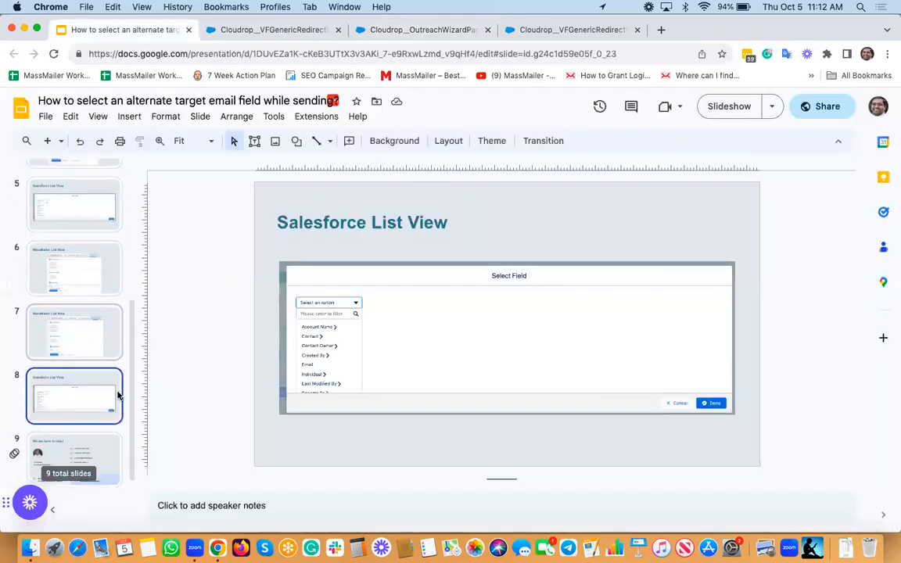
click(92, 453)
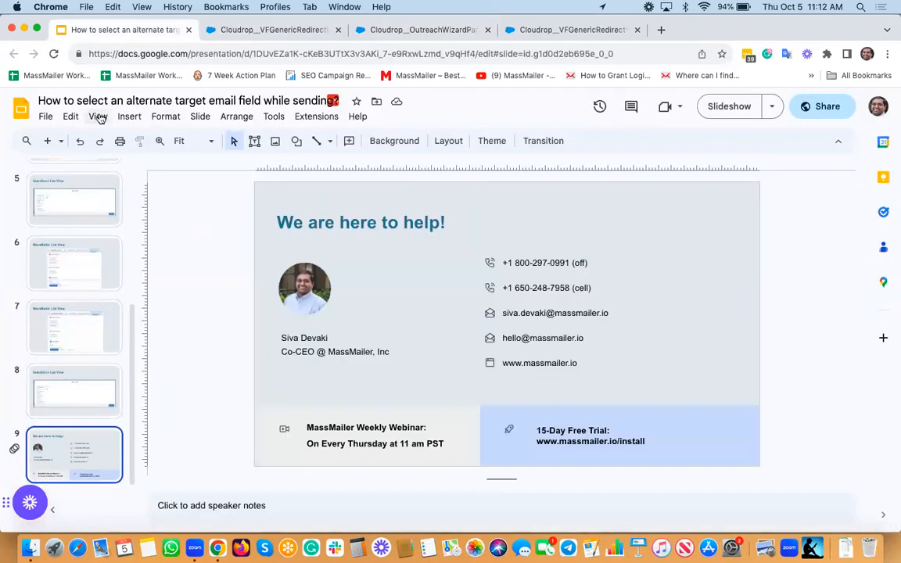
click(97, 115)
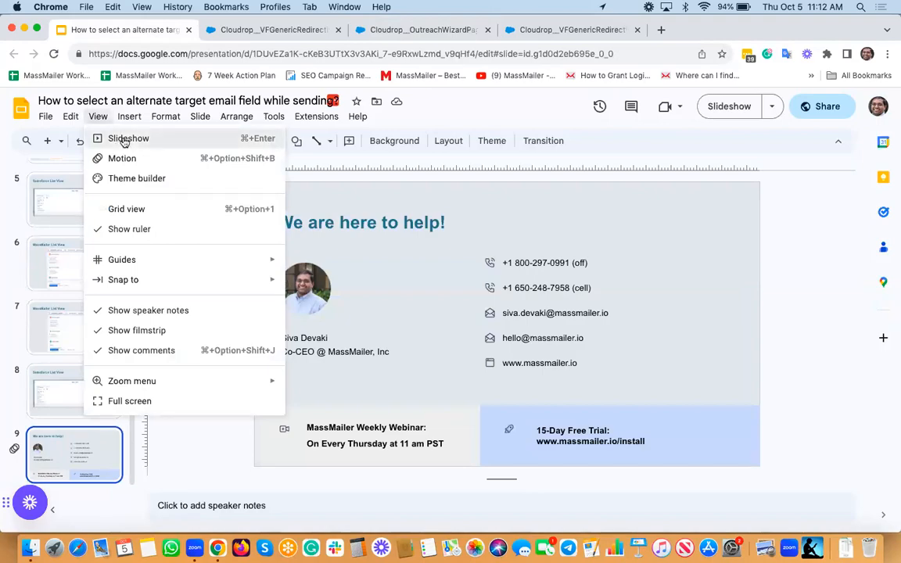
click(117, 142)
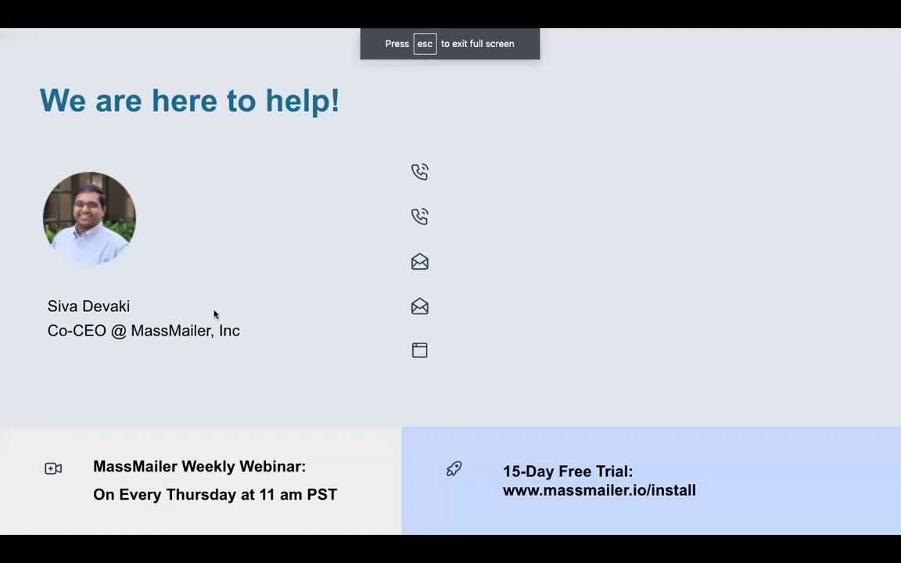